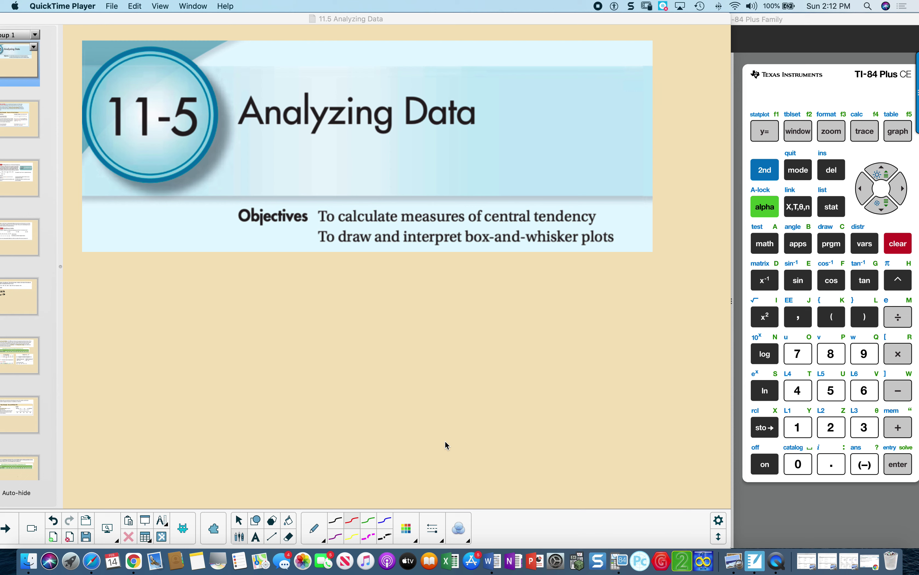
Advance past the Essential Understanding page to Problem 1 on the job-offer frequency table.
{"action": "left_click", "coordinate": [3, 529]}
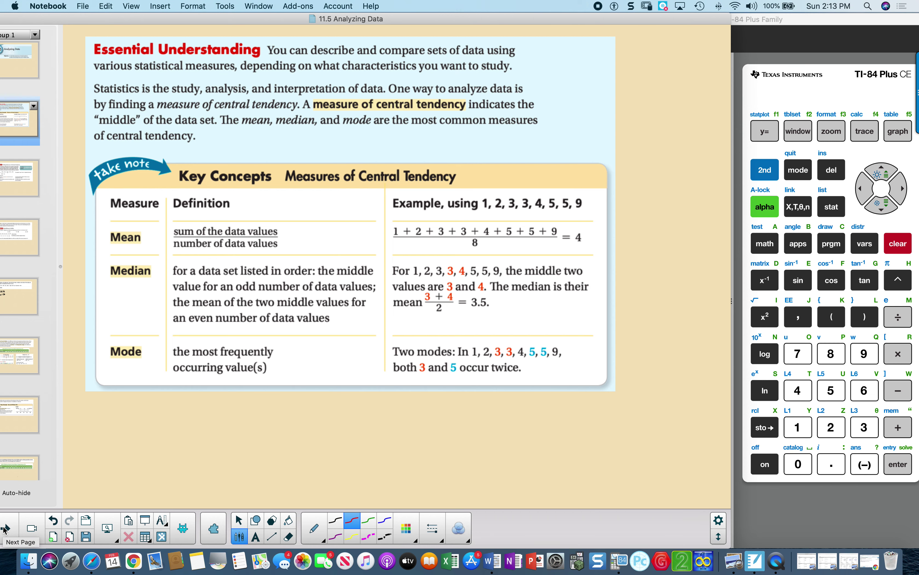
{"action": "left_click", "coordinate": [5, 528]}
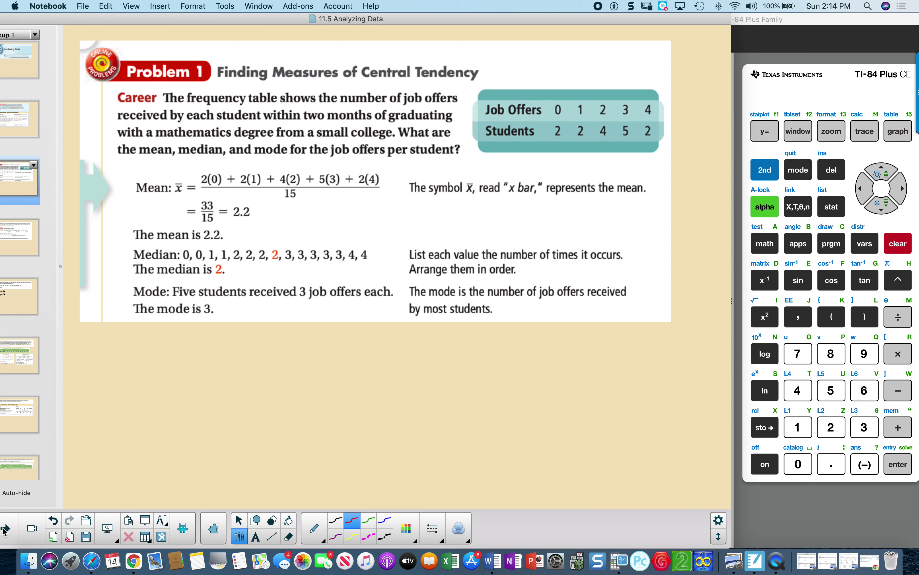
Advance to the Problem 2 page identifying 98 as the outlier.
{"action": "left_click", "coordinate": [5, 529]}
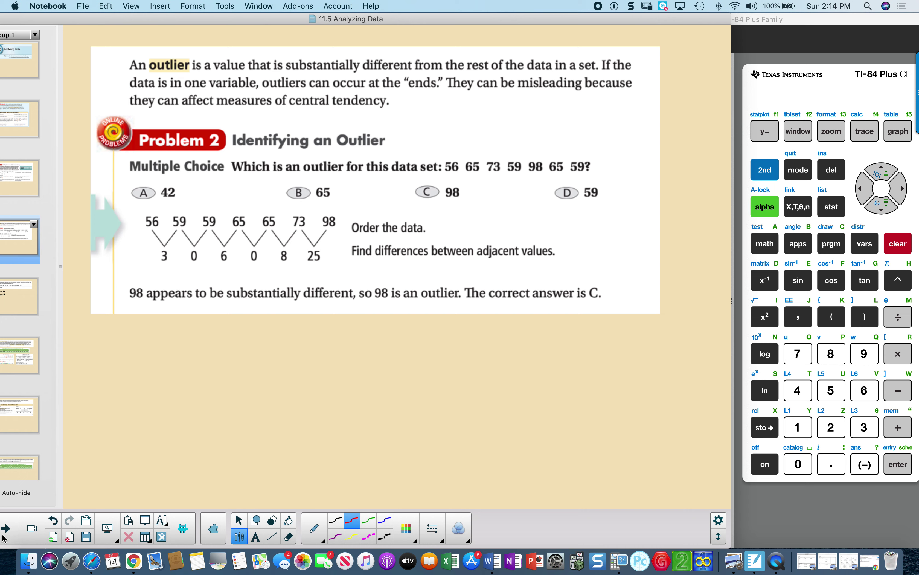
Show the outlier data page (mean 158.86, median 156) with TI-SmartView CE moved beside it.
{"action": "left_click", "coordinate": [6, 529]}
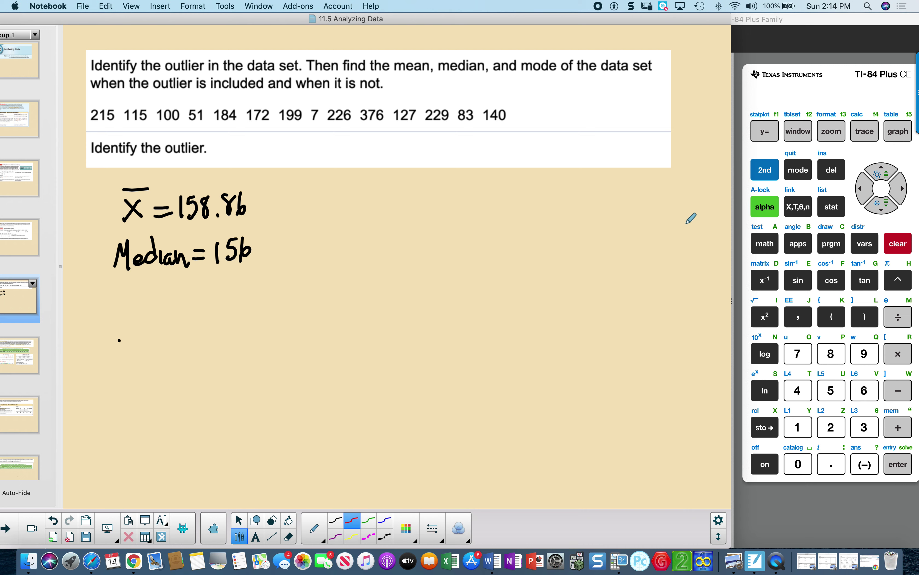
{"action": "left_click", "coordinate": [798, 33]}
{"action": "left_click_drag", "start_coordinate": [807, 23], "coordinate": [659, 30]}
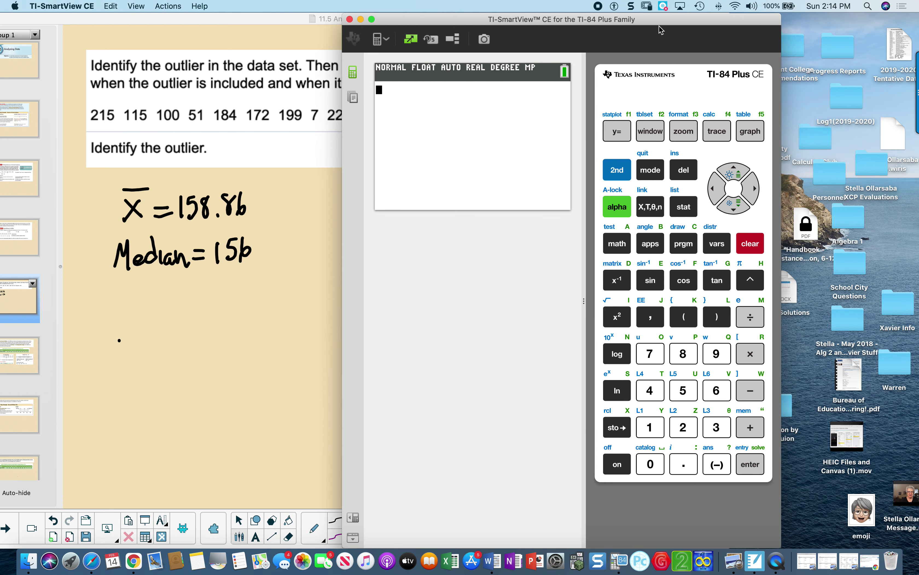
Open the L1 list editor and move to the empty row after its last value.
{"action": "left_click", "coordinate": [684, 207]}
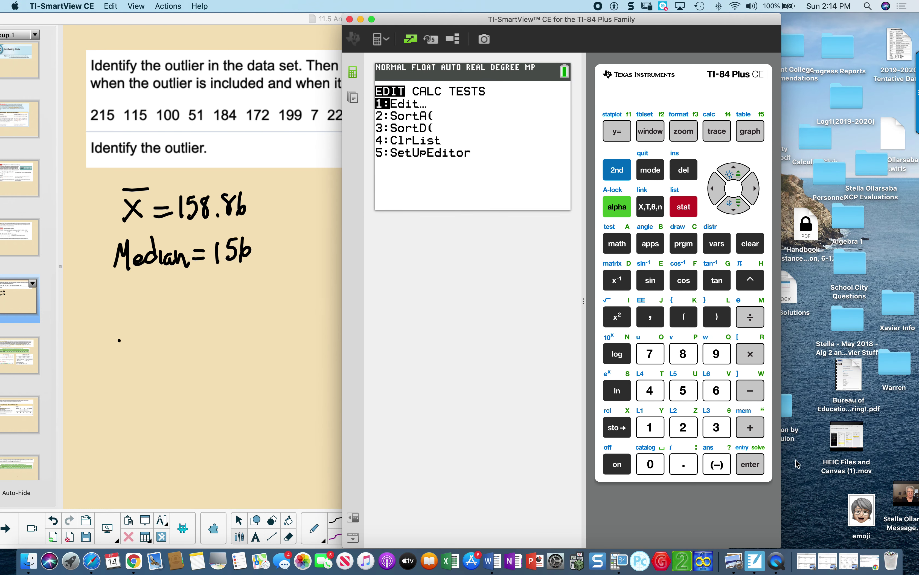
{"action": "left_click", "coordinate": [748, 464]}
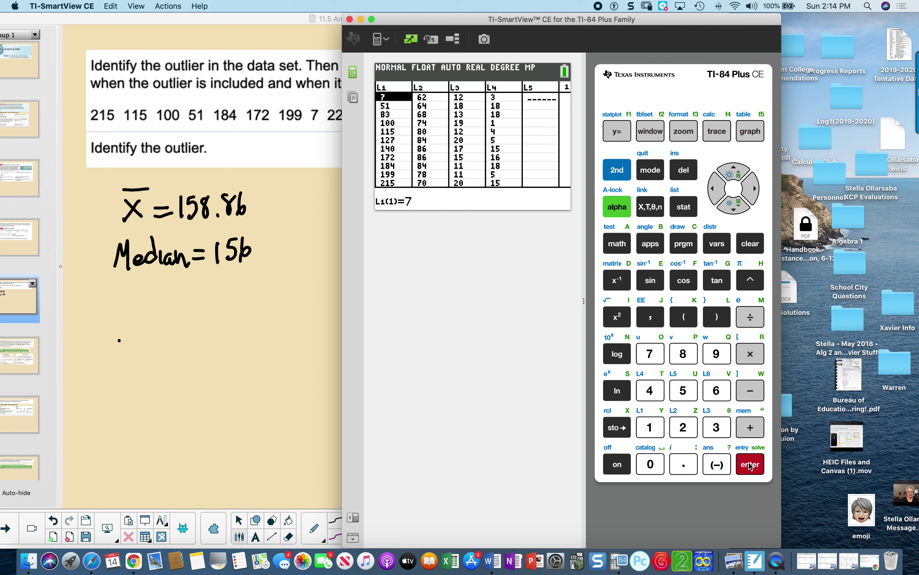
{"action": "left_click", "coordinate": [734, 207]}
{"action": "left_click", "coordinate": [733, 208]}
{"action": "left_click", "coordinate": [733, 207]}
{"action": "left_click", "coordinate": [733, 207]}
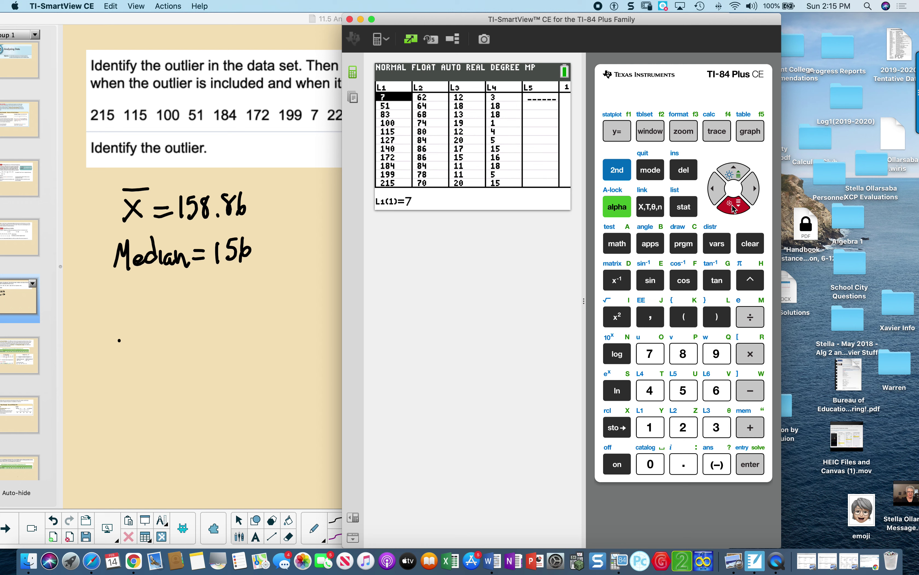
{"action": "left_click", "coordinate": [733, 207]}
{"action": "left_click", "coordinate": [733, 207]}
{"action": "left_click", "coordinate": [734, 207]}
{"action": "left_click", "coordinate": [734, 207]}
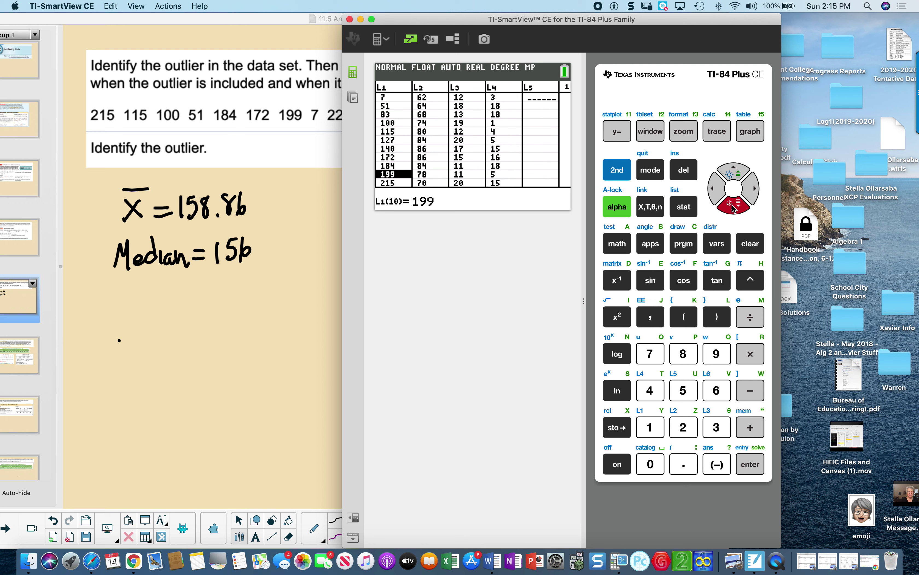
{"action": "left_click", "coordinate": [733, 207]}
{"action": "left_click", "coordinate": [733, 207]}
{"action": "left_click", "coordinate": [734, 207]}
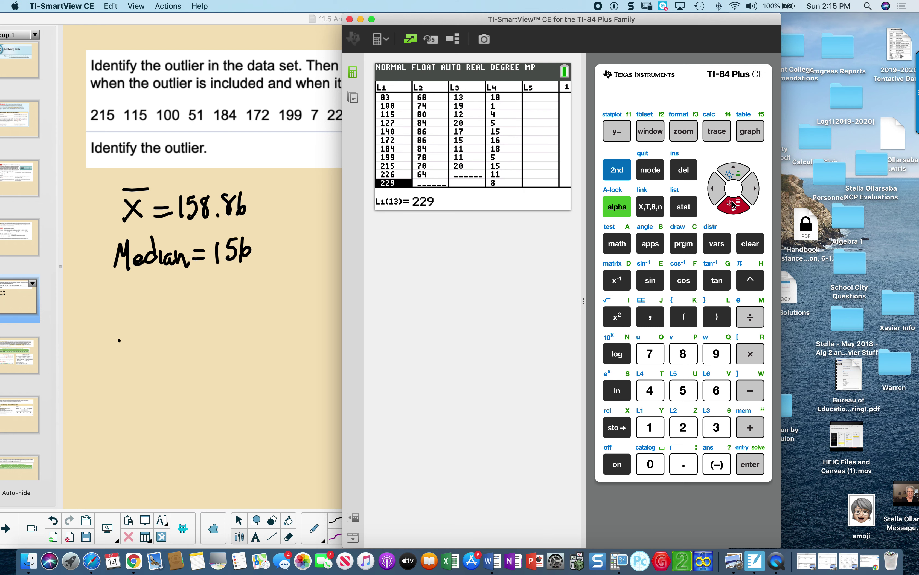
{"action": "left_click", "coordinate": [733, 207]}
Enter 376 as the 14th L1 value and return to the home screen.
{"action": "left_click_drag", "start_coordinate": [698, 24], "coordinate": [793, 95]}
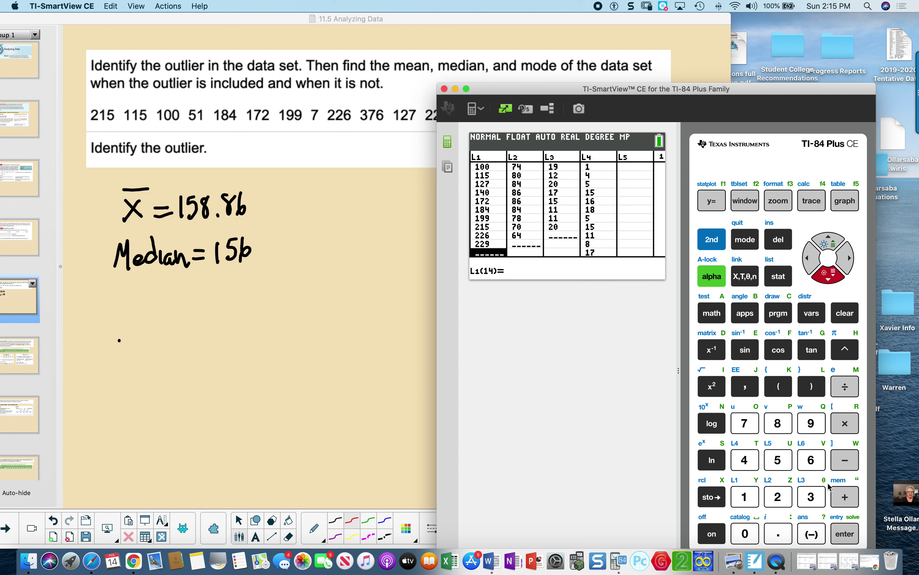
{"action": "left_click", "coordinate": [809, 503]}
{"action": "left_click", "coordinate": [745, 425]}
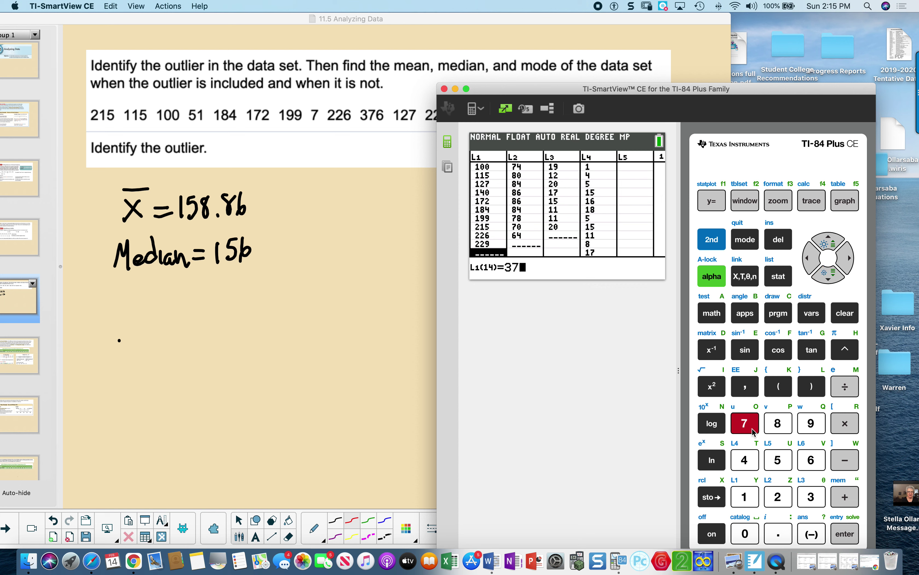
{"action": "left_click", "coordinate": [813, 460]}
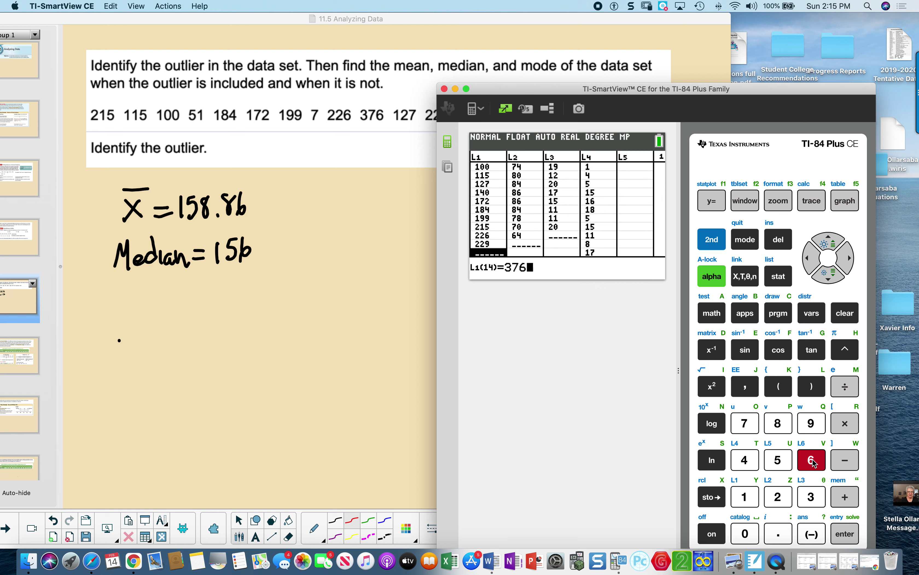
{"action": "left_click", "coordinate": [847, 535]}
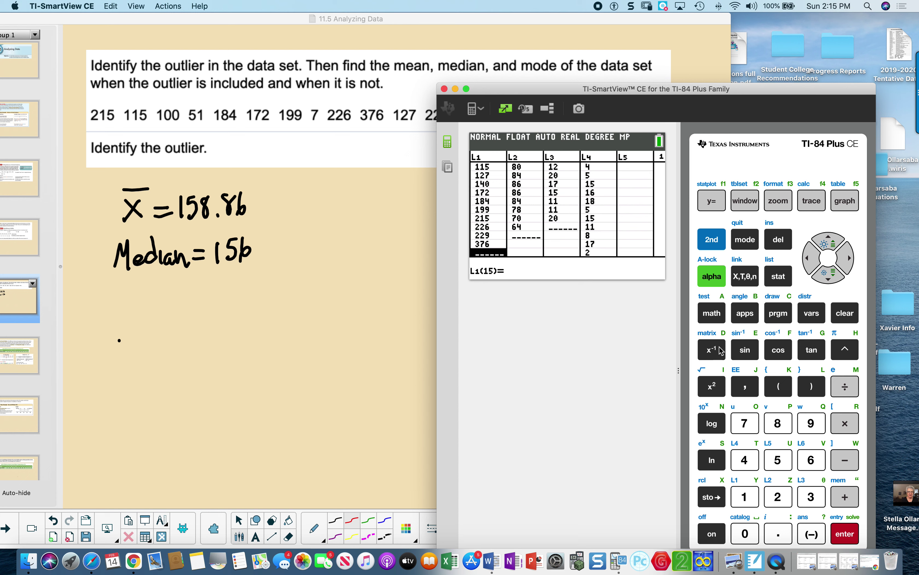
{"action": "left_click", "coordinate": [712, 239]}
{"action": "left_click", "coordinate": [745, 240]}
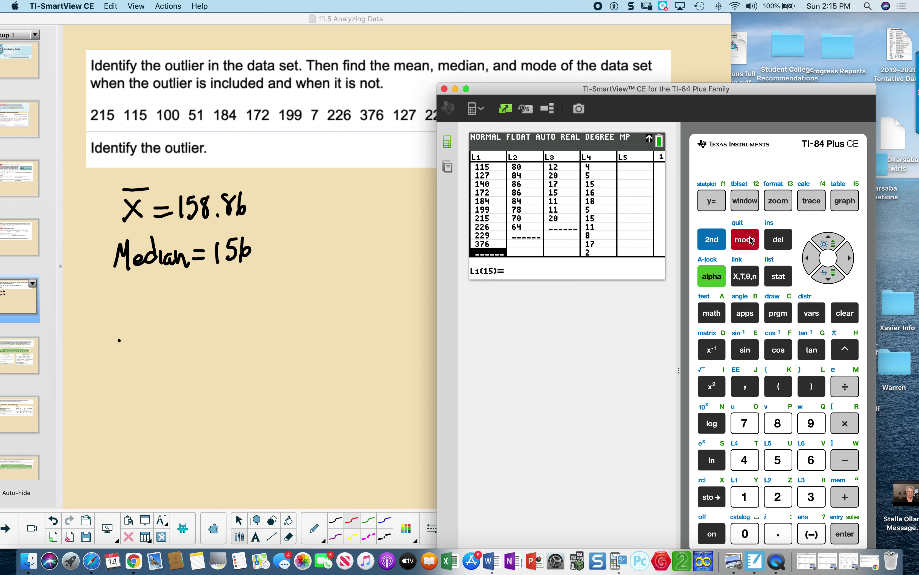
{"action": "left_click", "coordinate": [782, 280]}
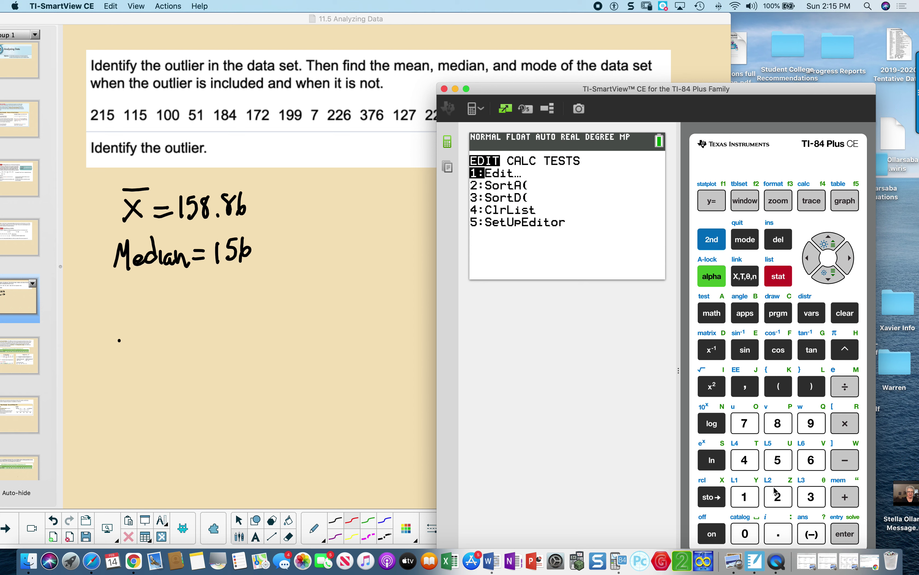
{"action": "left_click", "coordinate": [778, 496]}
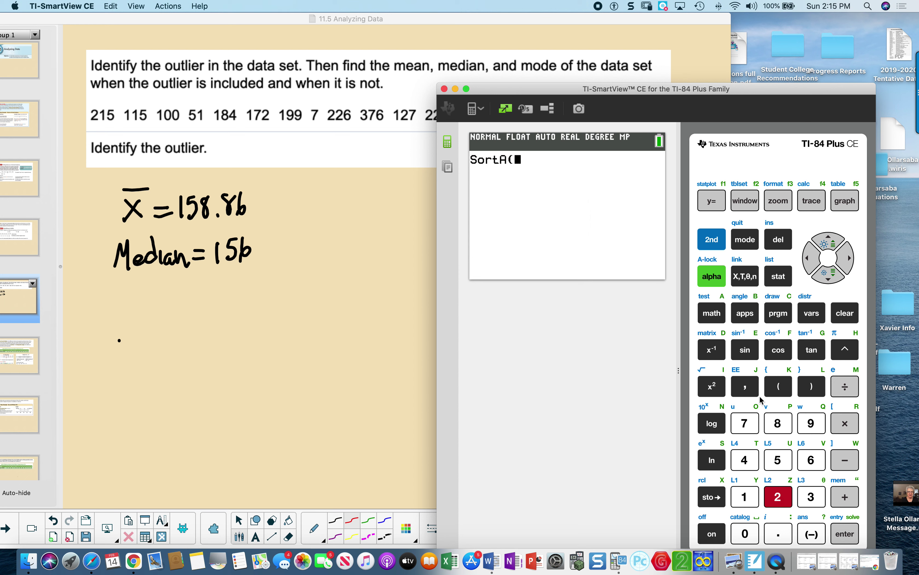
{"action": "left_click", "coordinate": [711, 240]}
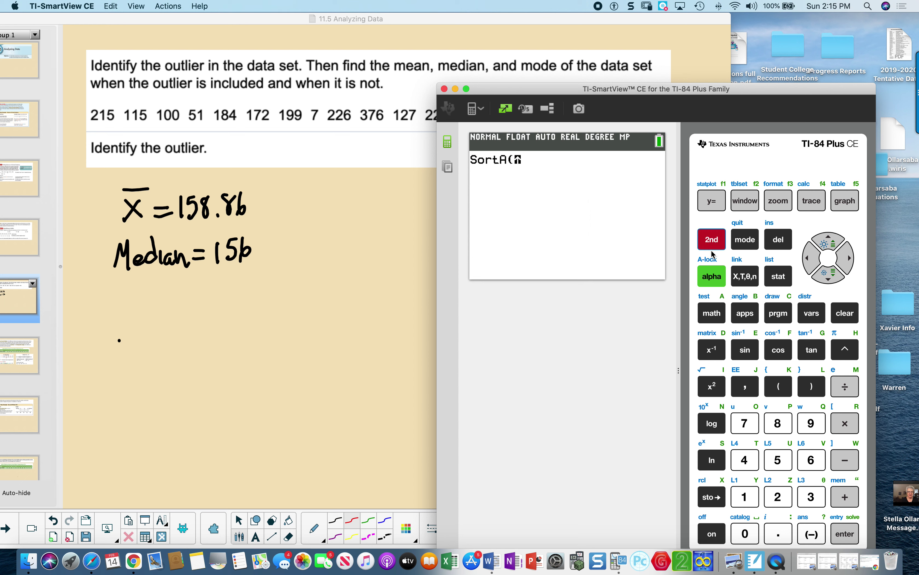
{"action": "left_click", "coordinate": [745, 497]}
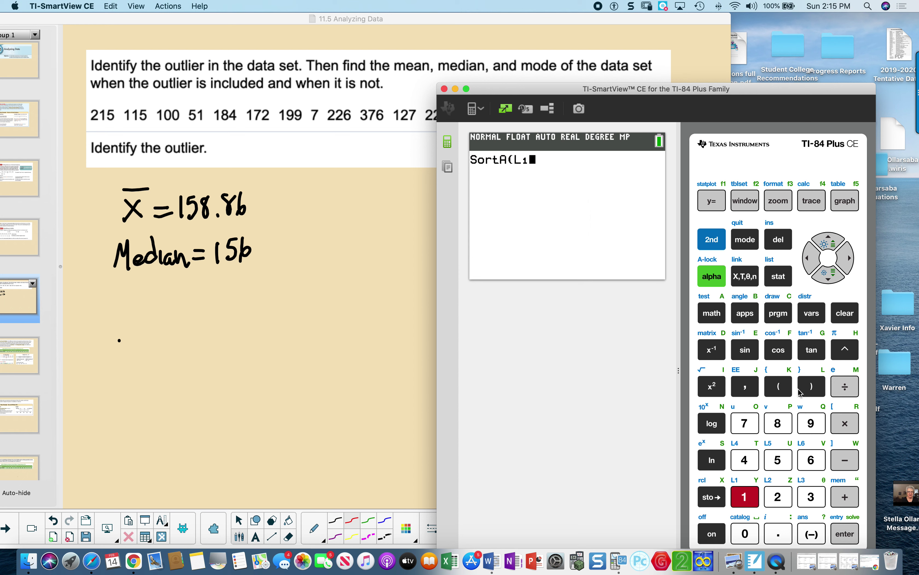
{"action": "left_click", "coordinate": [812, 386]}
{"action": "left_click", "coordinate": [846, 533]}
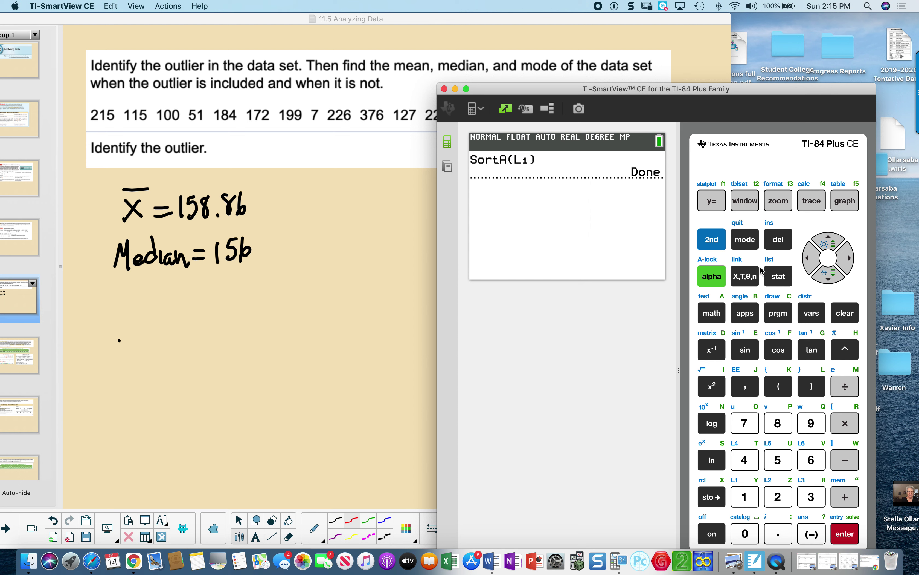
{"action": "left_click", "coordinate": [779, 277]}
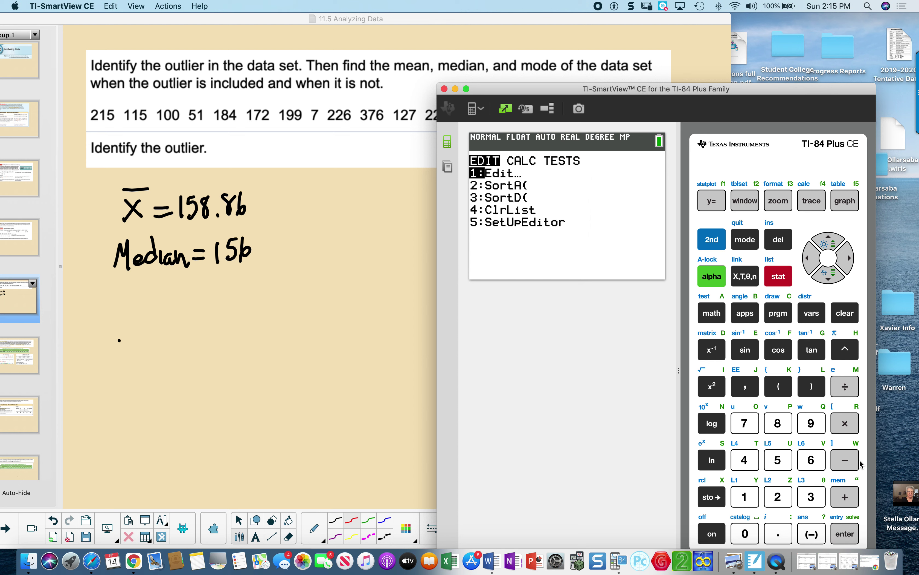
{"action": "left_click", "coordinate": [843, 534]}
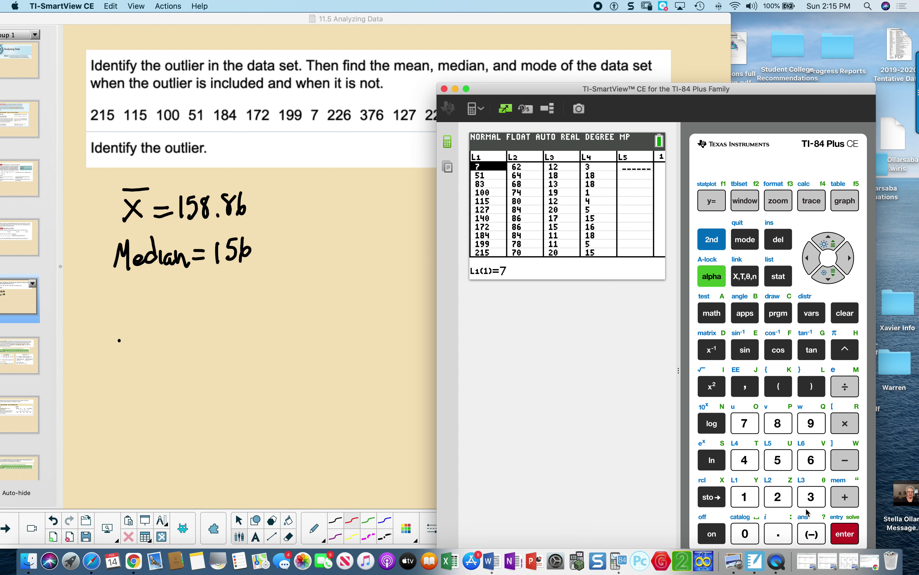
{"action": "left_click", "coordinate": [829, 274]}
{"action": "left_click", "coordinate": [830, 275]}
{"action": "left_click", "coordinate": [830, 275]}
{"action": "left_click", "coordinate": [830, 274]}
{"action": "left_click", "coordinate": [830, 275]}
{"action": "left_click", "coordinate": [830, 274]}
{"action": "left_click", "coordinate": [829, 275]}
{"action": "left_click", "coordinate": [829, 274]}
{"action": "left_click", "coordinate": [829, 275]}
{"action": "left_click", "coordinate": [829, 275]}
{"action": "left_click", "coordinate": [830, 274]}
{"action": "left_click", "coordinate": [830, 274]}
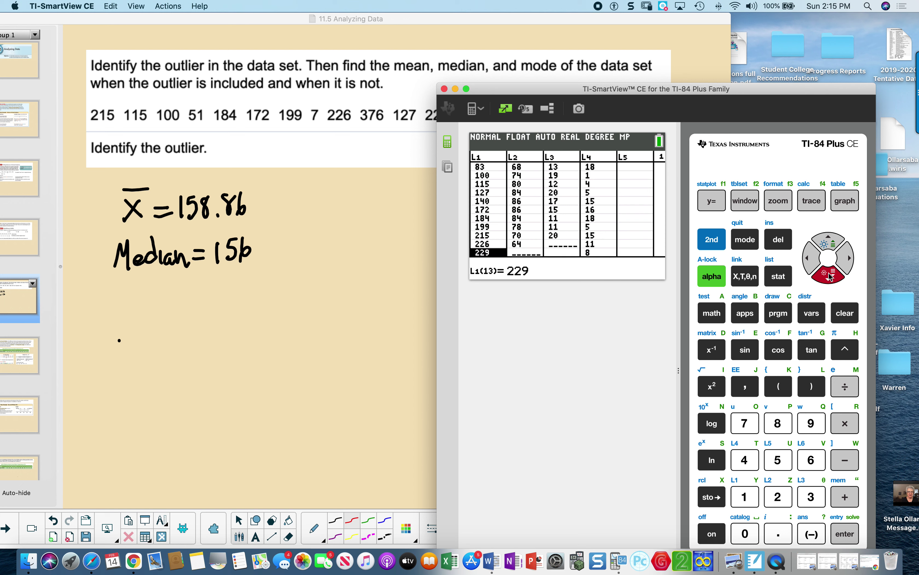
{"action": "left_click", "coordinate": [829, 274]}
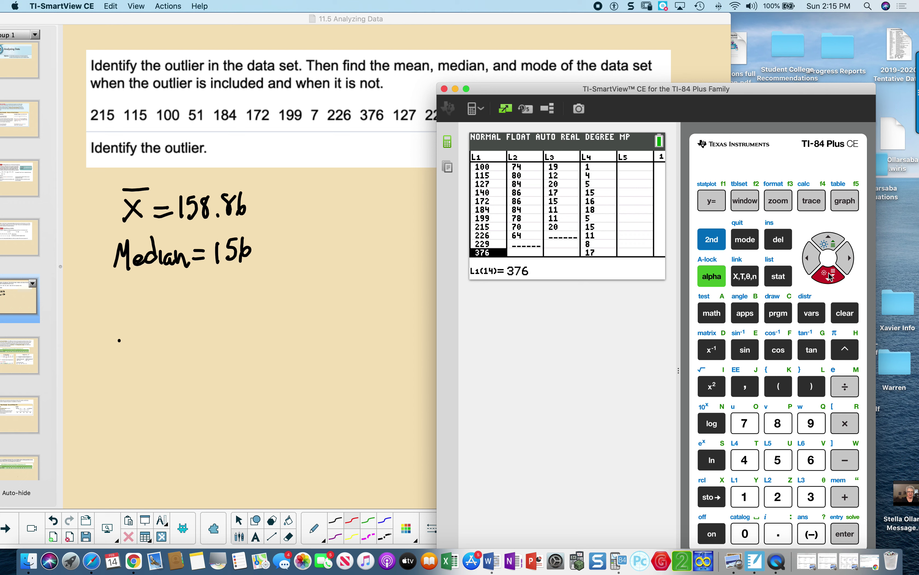
{"action": "left_click", "coordinate": [828, 241]}
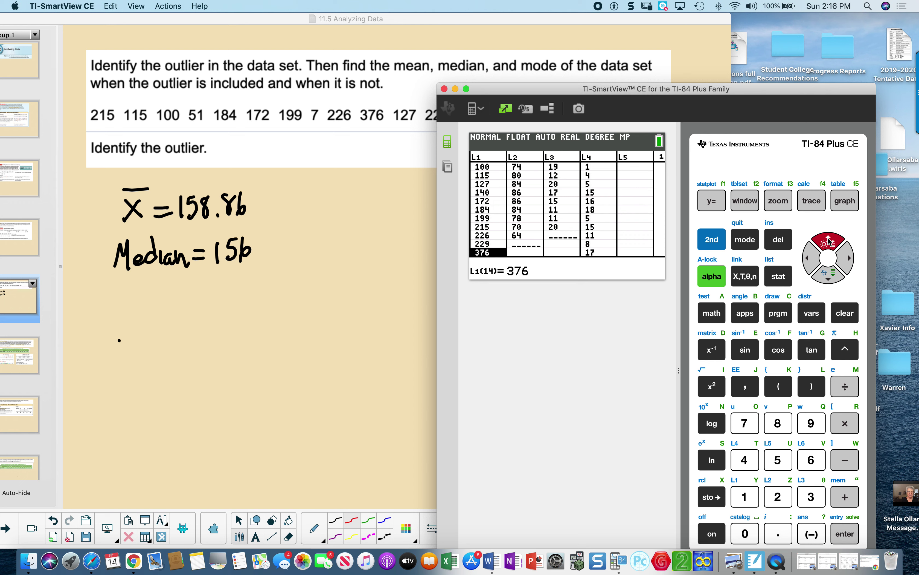
{"action": "left_click", "coordinate": [832, 277]}
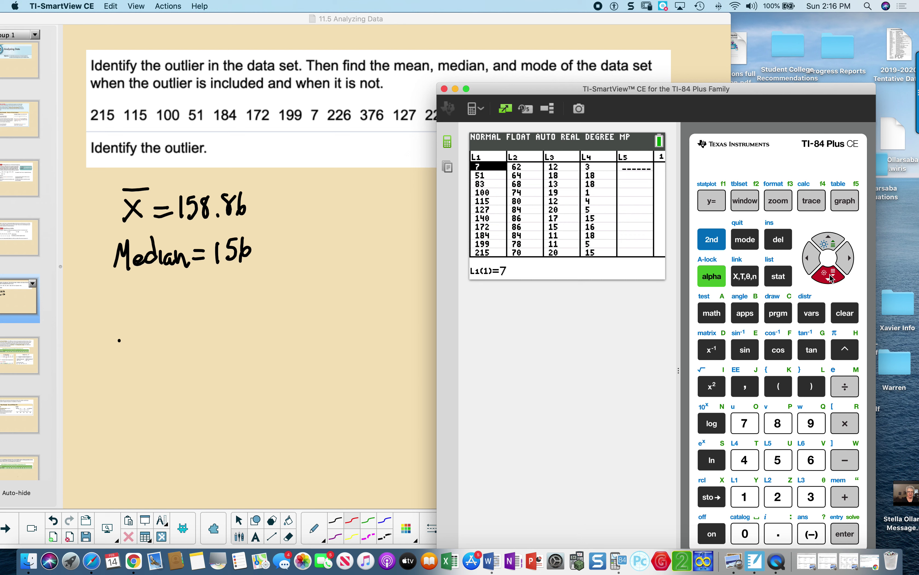
{"action": "left_click_drag", "start_coordinate": [831, 276], "coordinate": [831, 277]}
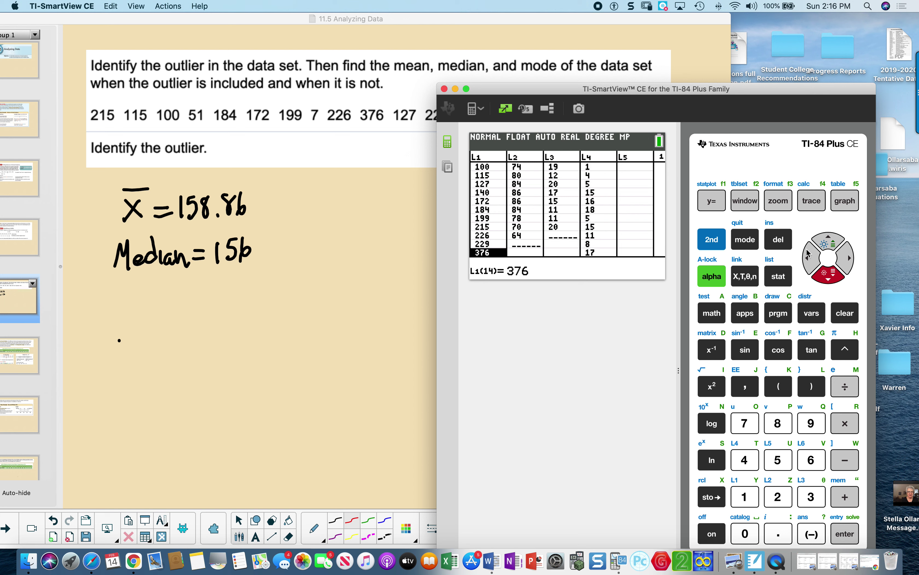
{"action": "left_click", "coordinate": [779, 277]}
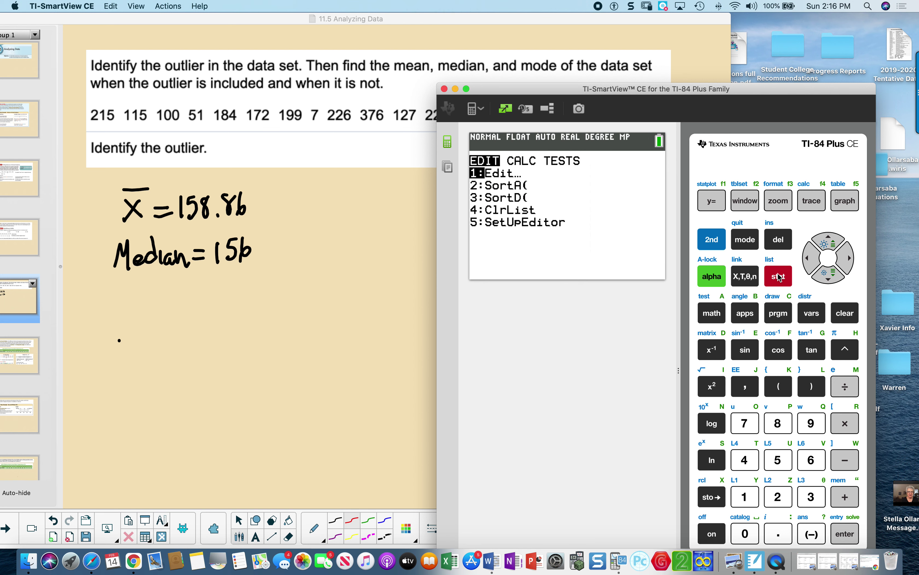
Run 1-Var Stats on L1 with 376 included, showing mean 158.8571429 and median 156.
{"action": "left_click", "coordinate": [847, 263]}
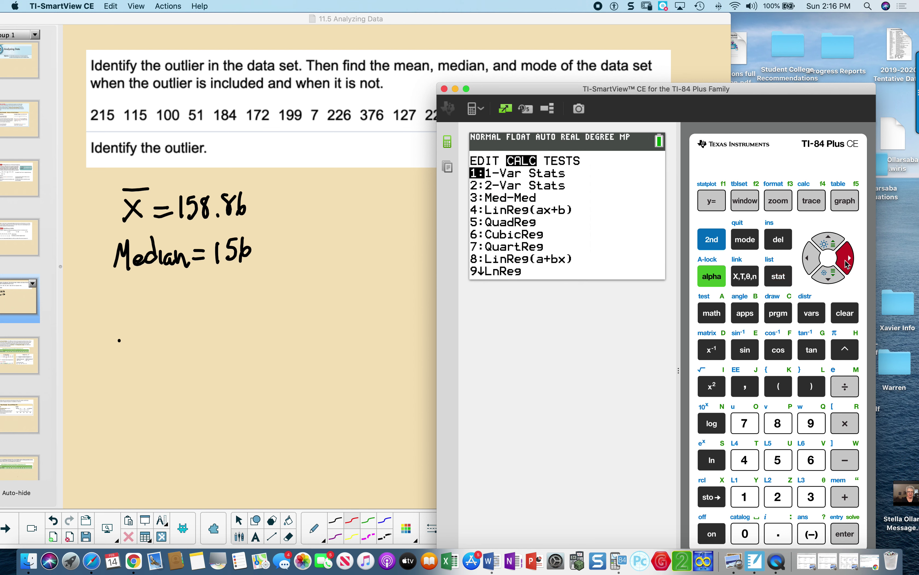
{"action": "left_click", "coordinate": [845, 533]}
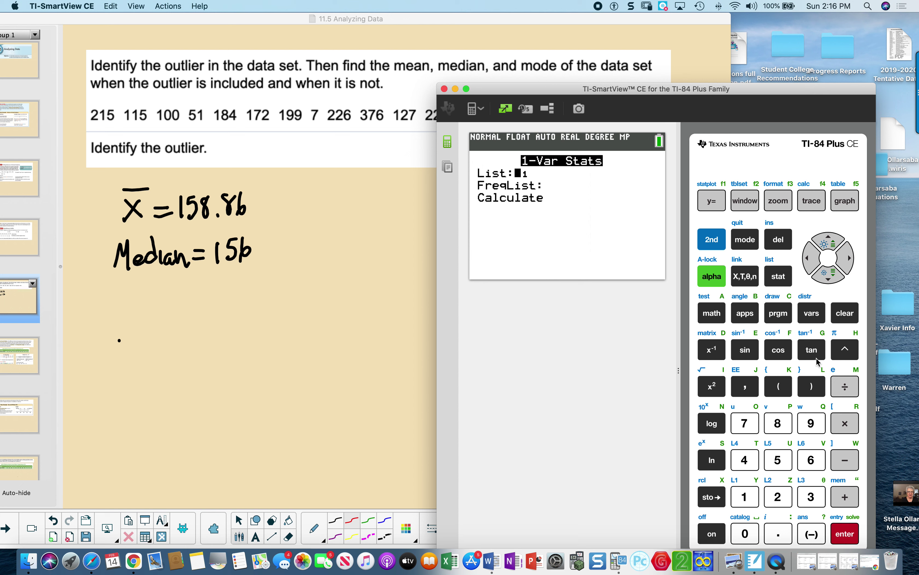
{"action": "left_click", "coordinate": [827, 279]}
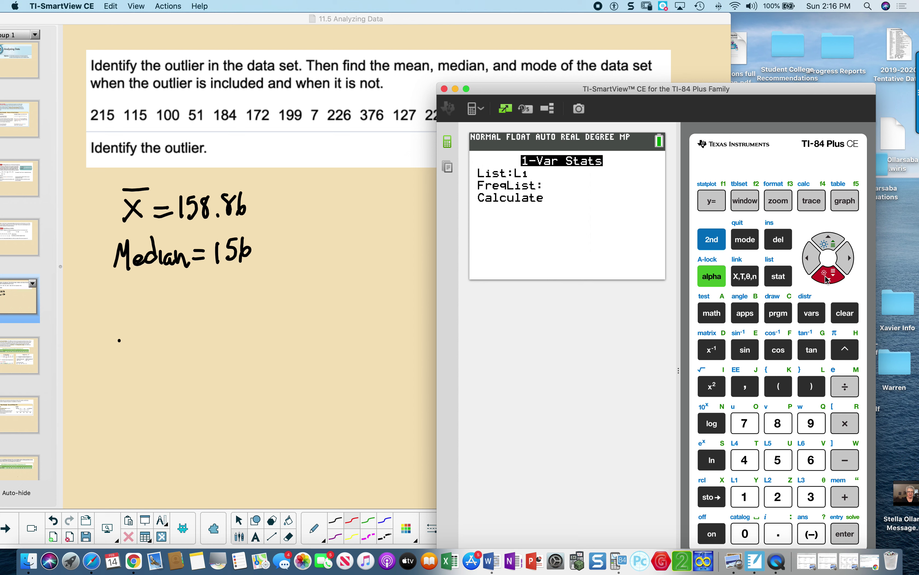
{"action": "left_click", "coordinate": [844, 534]}
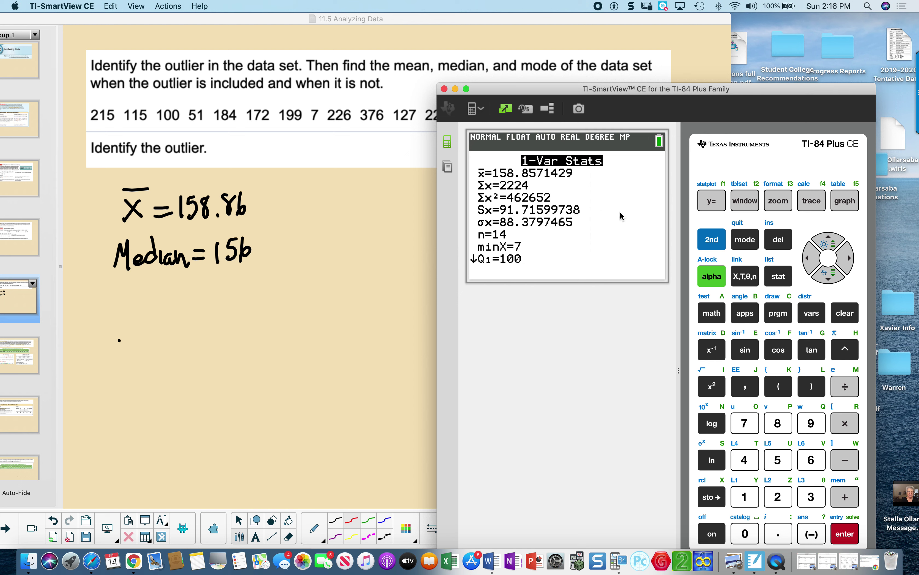
{"action": "left_click", "coordinate": [830, 279]}
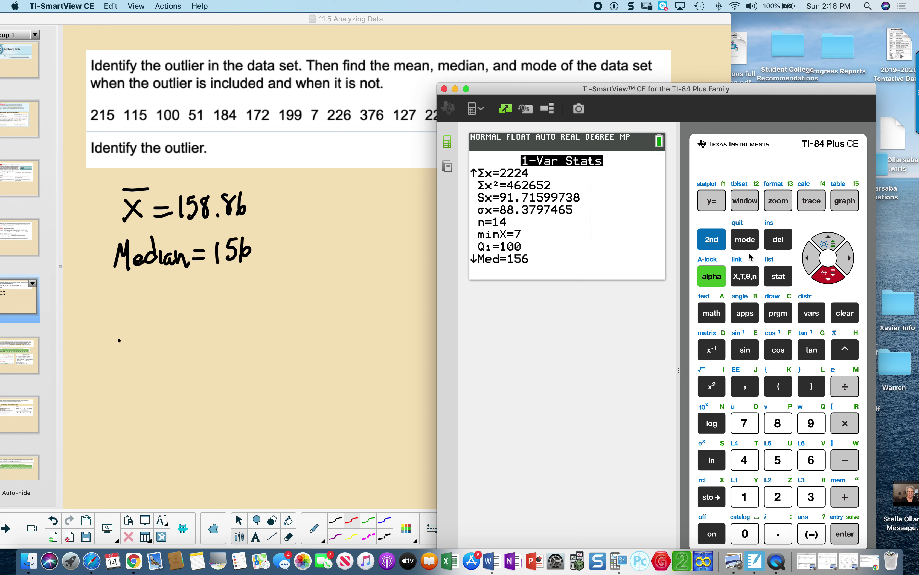
{"action": "left_click", "coordinate": [779, 278]}
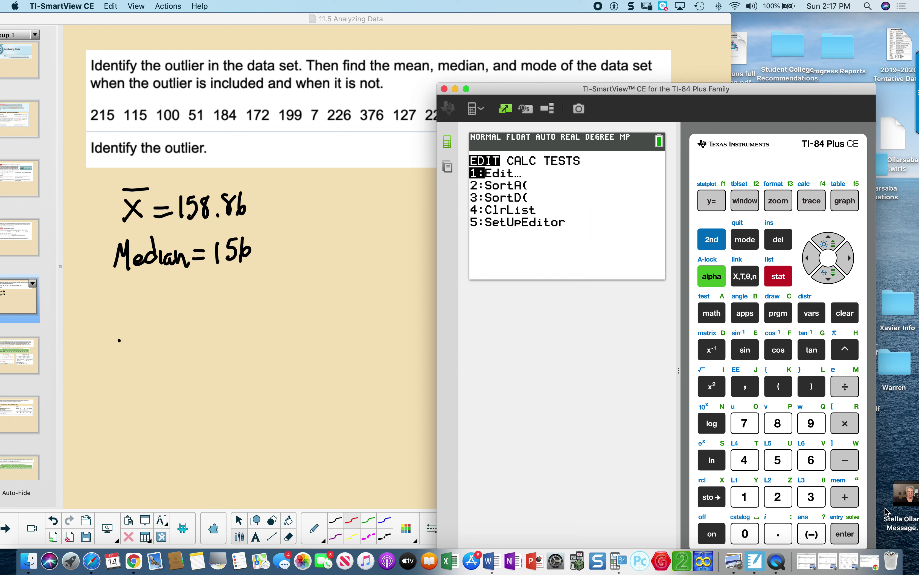
Delete the outlier 376 from list L1.
{"action": "left_click", "coordinate": [851, 534]}
{"action": "left_click", "coordinate": [829, 274]}
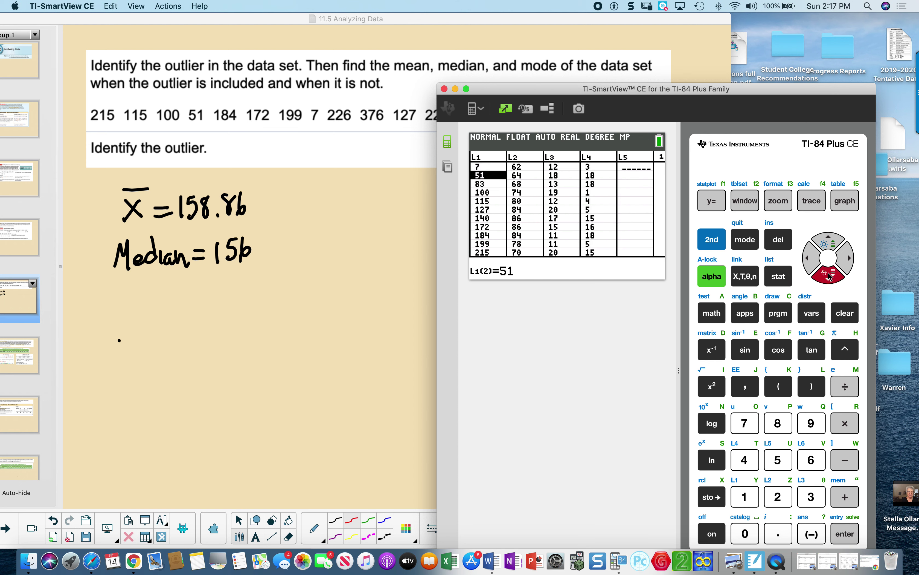
{"action": "left_click", "coordinate": [829, 241]}
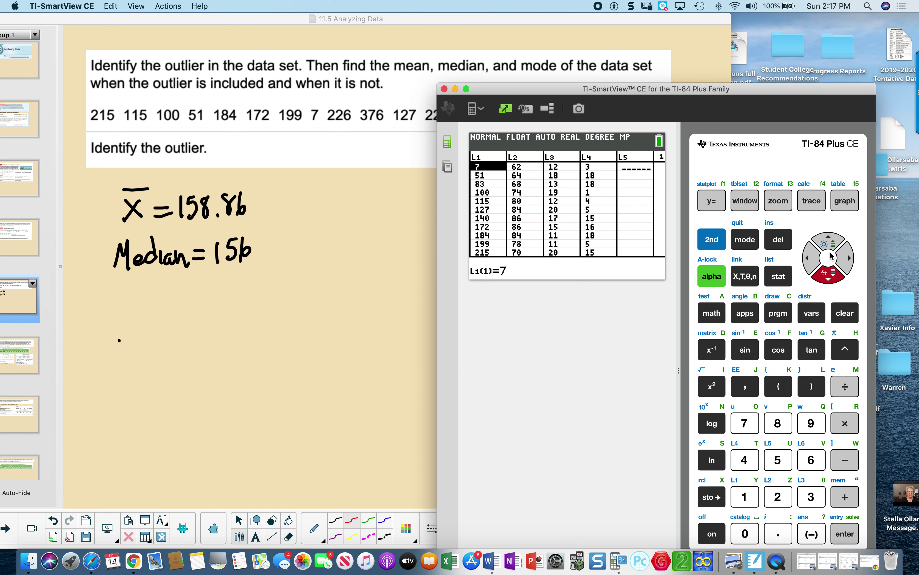
{"action": "left_click", "coordinate": [830, 241]}
{"action": "left_click", "coordinate": [830, 241]}
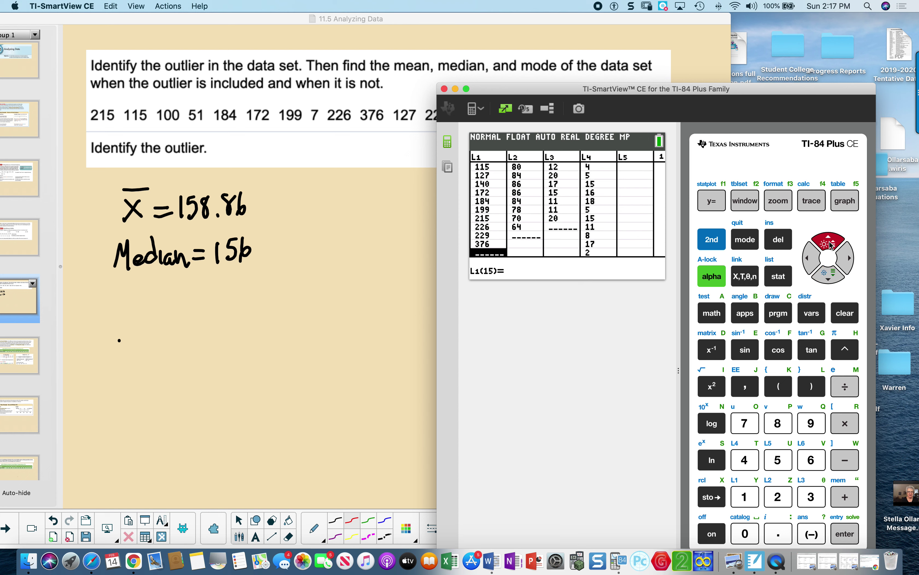
{"action": "left_click", "coordinate": [829, 243]}
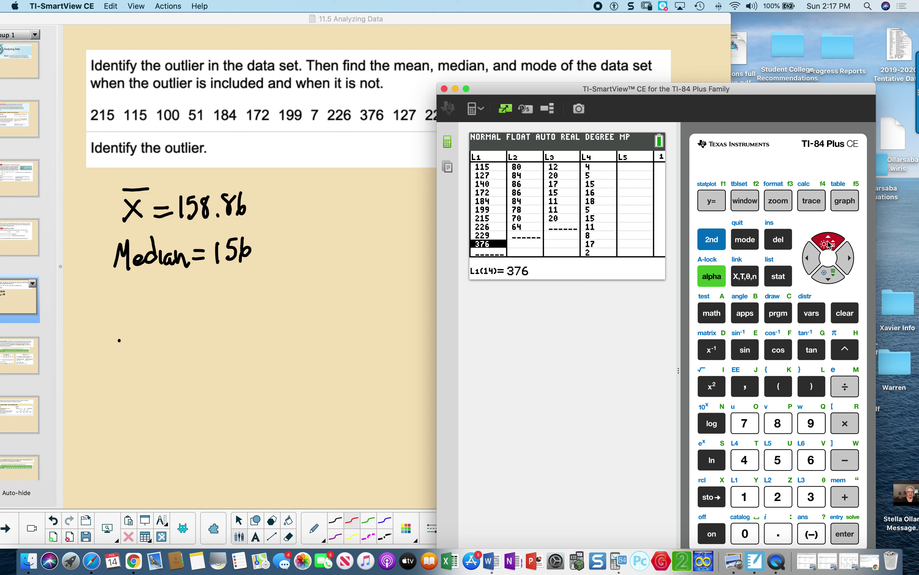
{"action": "left_click", "coordinate": [778, 240]}
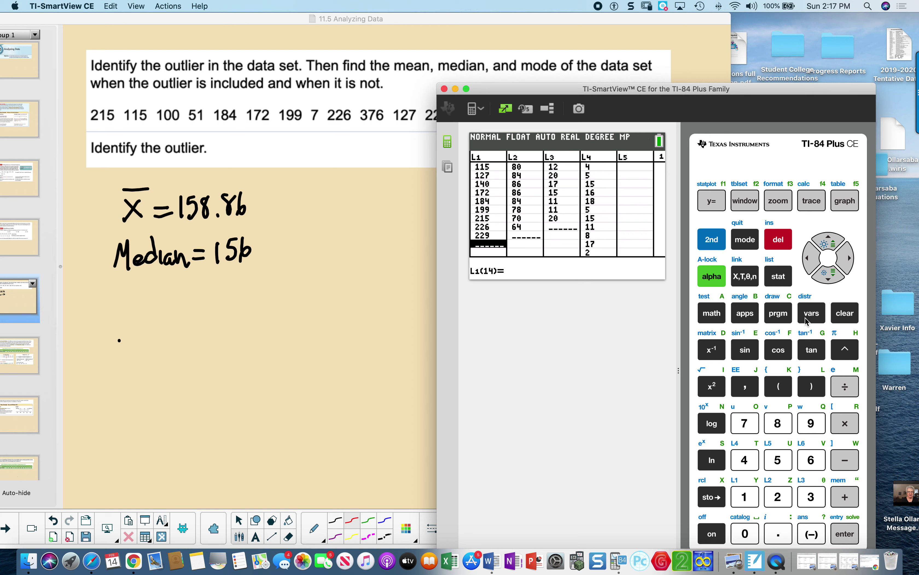
Rerun 1-Var Stats without 376, giving n=13, mean 142.1538462 and median 140.
{"action": "left_click", "coordinate": [781, 279]}
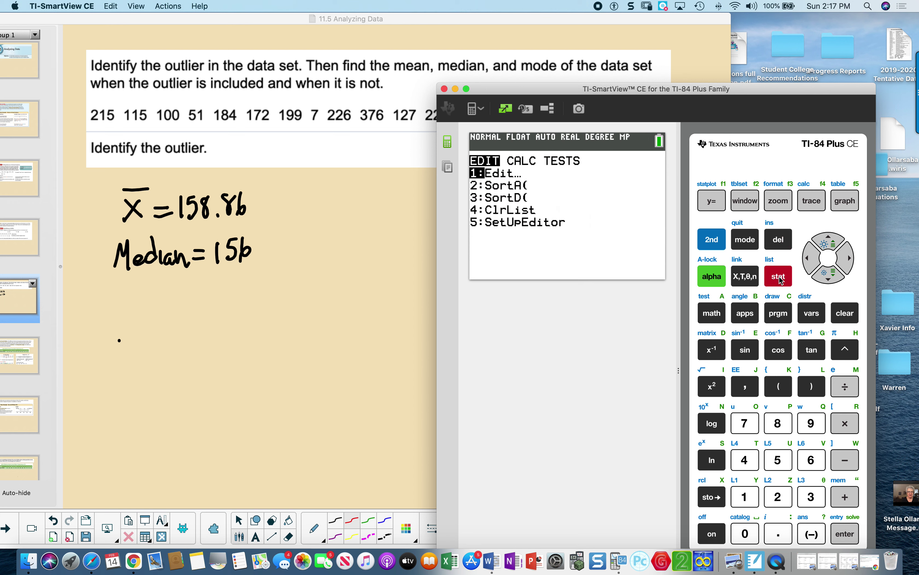
{"action": "left_click", "coordinate": [847, 262]}
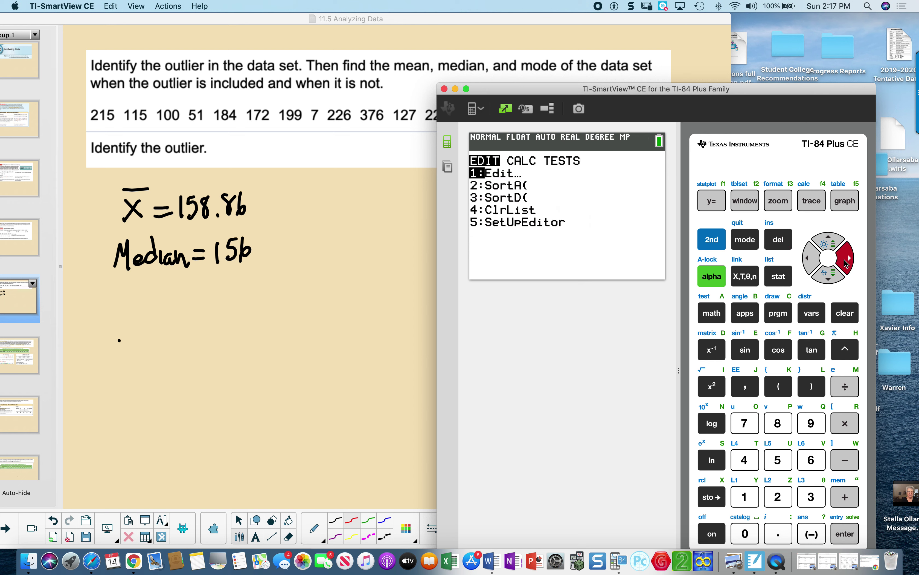
{"action": "left_click", "coordinate": [845, 534]}
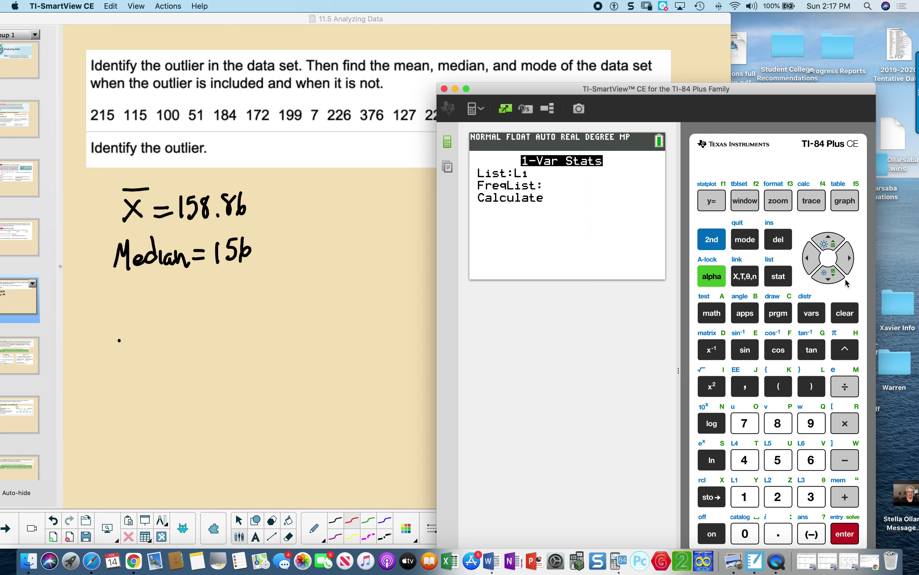
{"action": "left_click", "coordinate": [834, 276]}
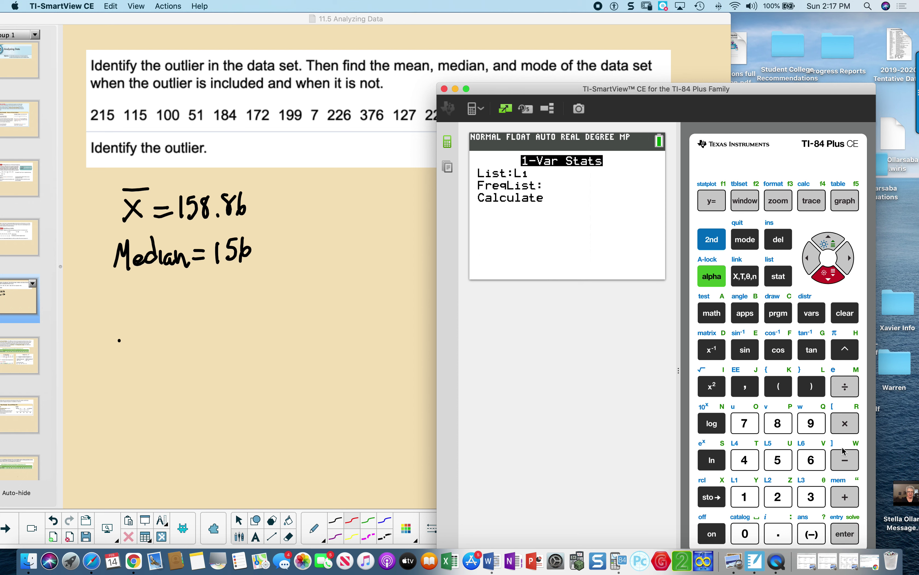
{"action": "left_click", "coordinate": [846, 534]}
{"action": "left_click_drag", "start_coordinate": [783, 92], "coordinate": [816, 30]}
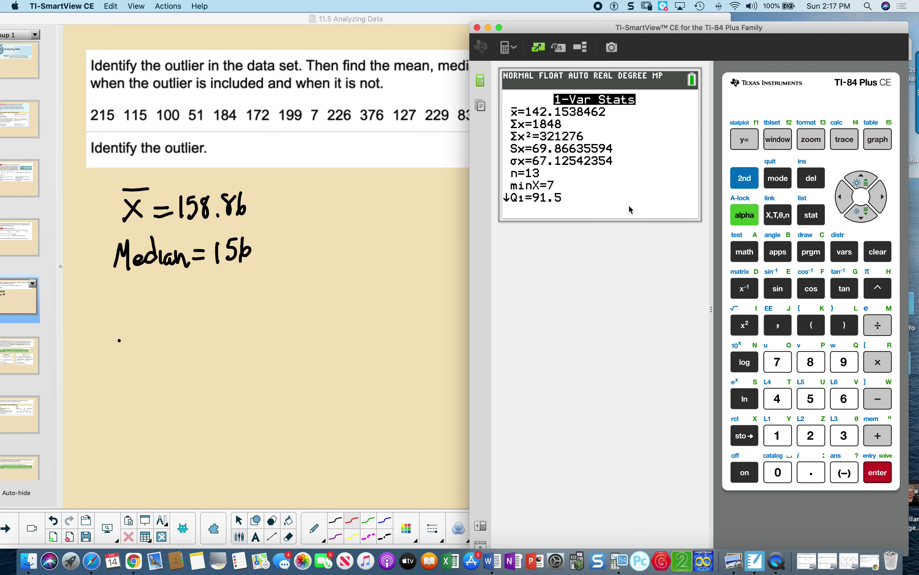
{"action": "left_click", "coordinate": [861, 215]}
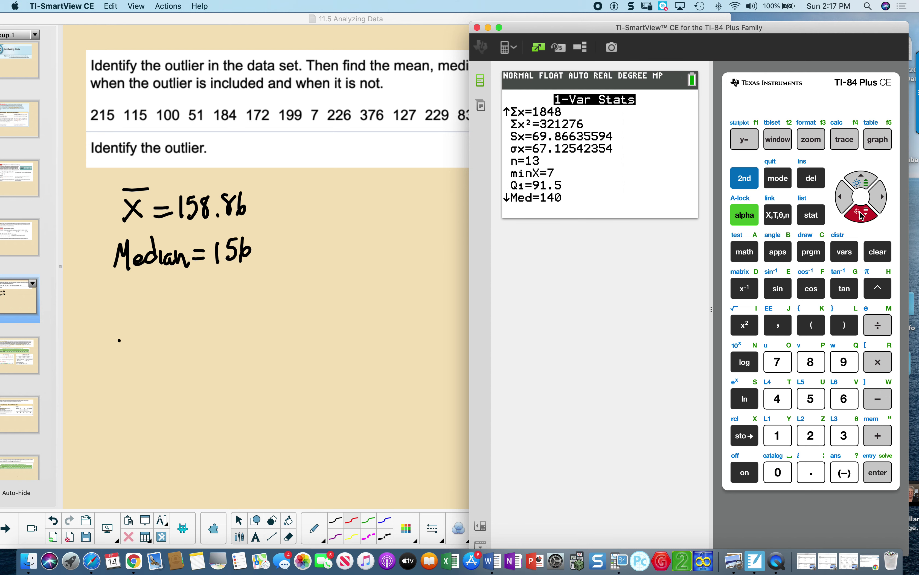